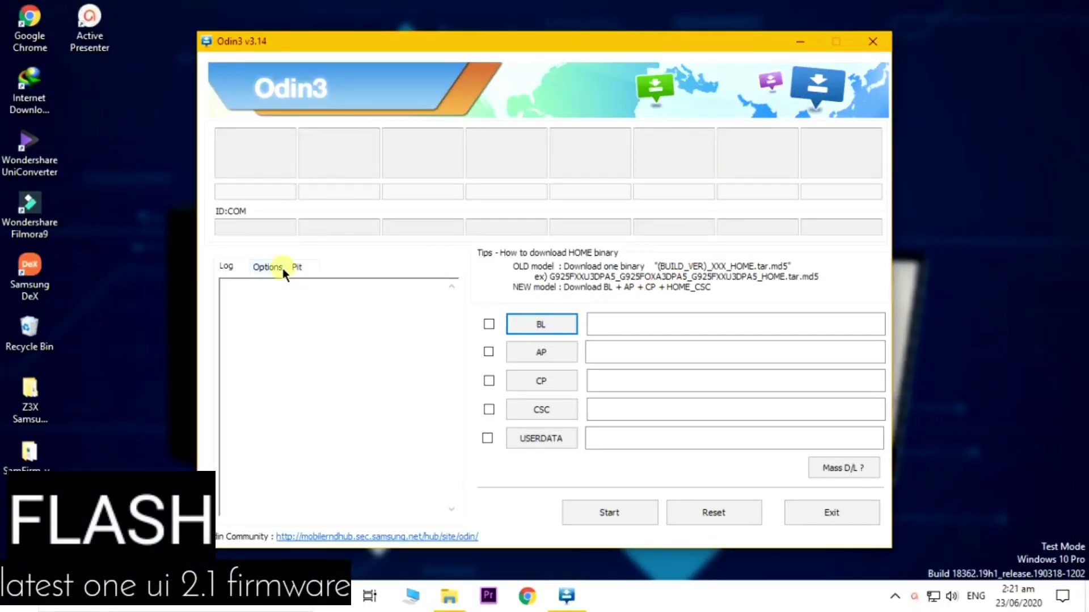
- Review the flashing options, including Auto Reboot and F. Reset Time, and return to the log
click(283, 268)
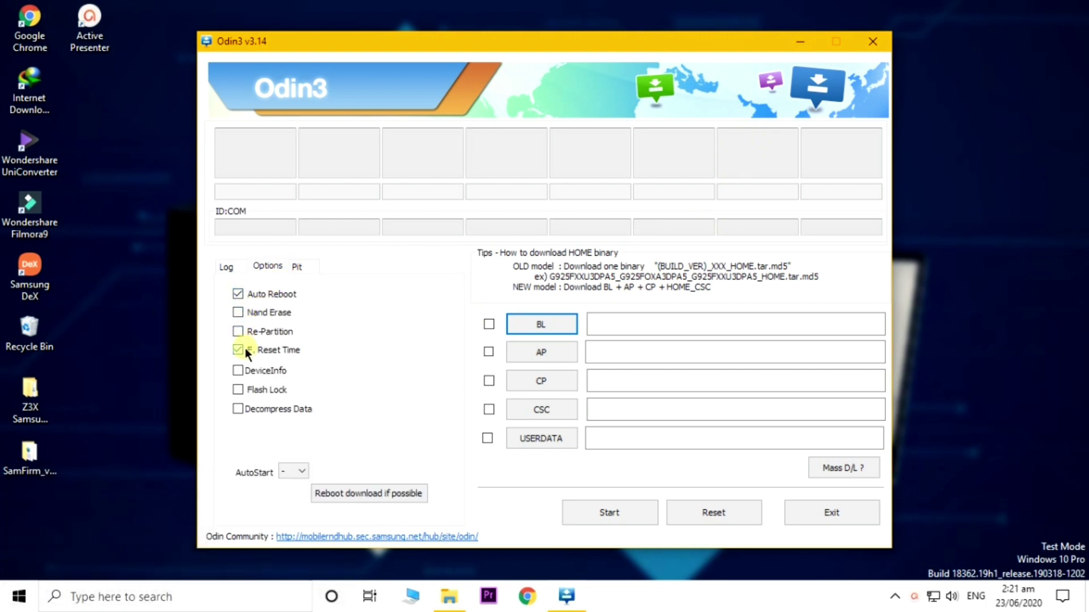
click(233, 270)
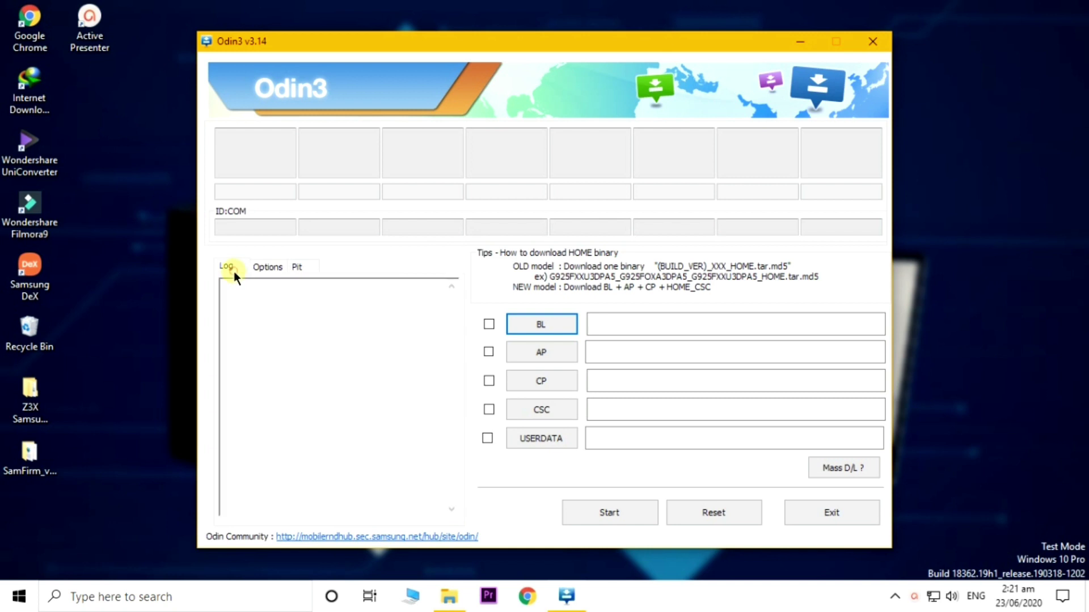
- Start choosing the BL firmware file and open the ONE UI 2.1 folder on the EDITING (D:) drive
click(526, 326)
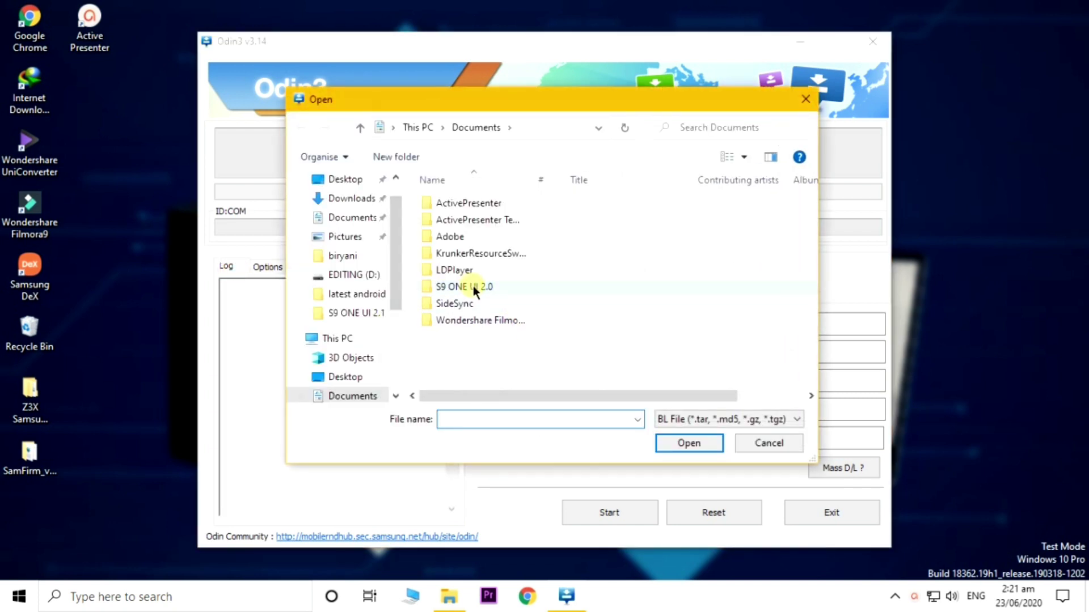
scroll(372, 368, down, 2)
scroll(368, 346, down, 2)
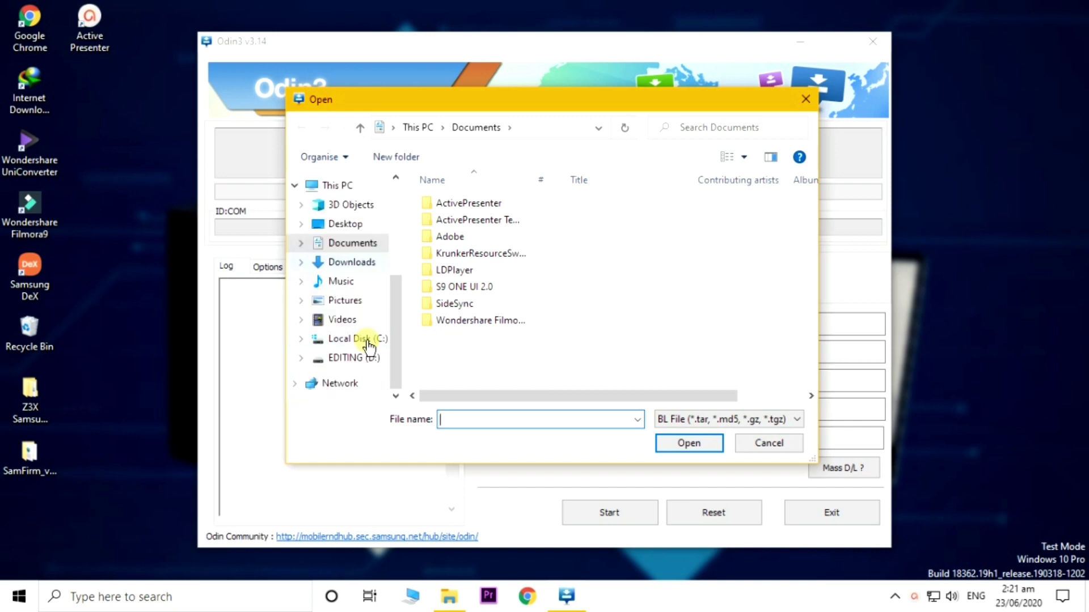
click(369, 359)
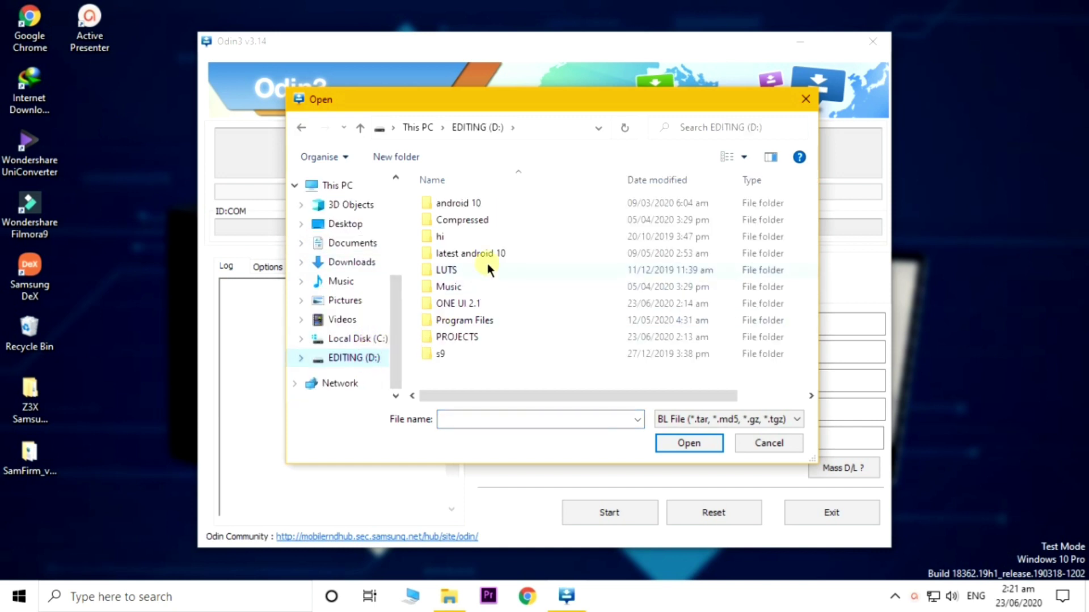
click(471, 309)
click(472, 308)
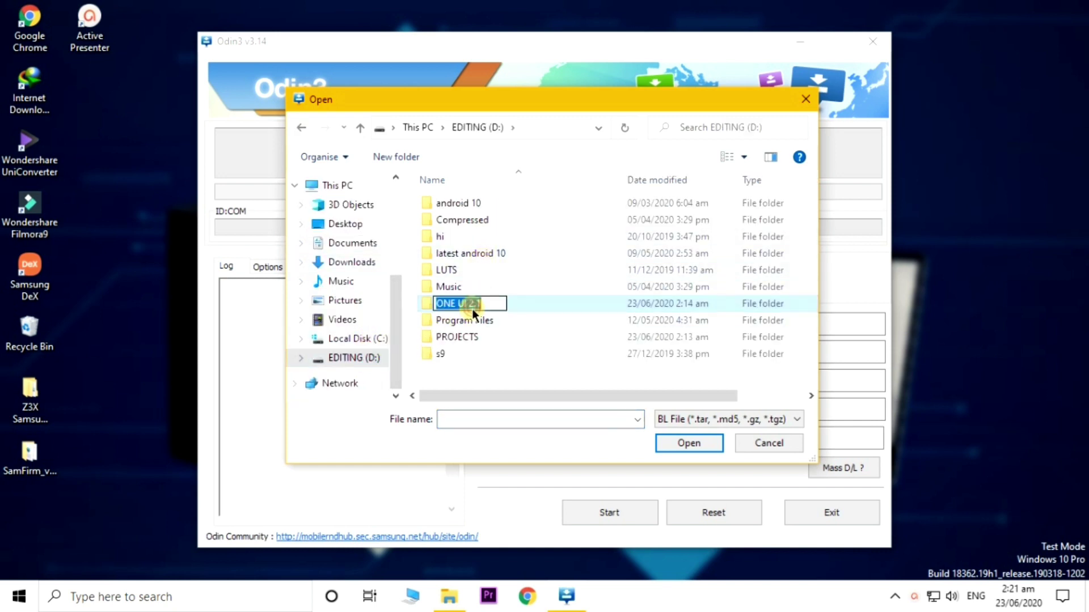
click(513, 306)
double_click(512, 304)
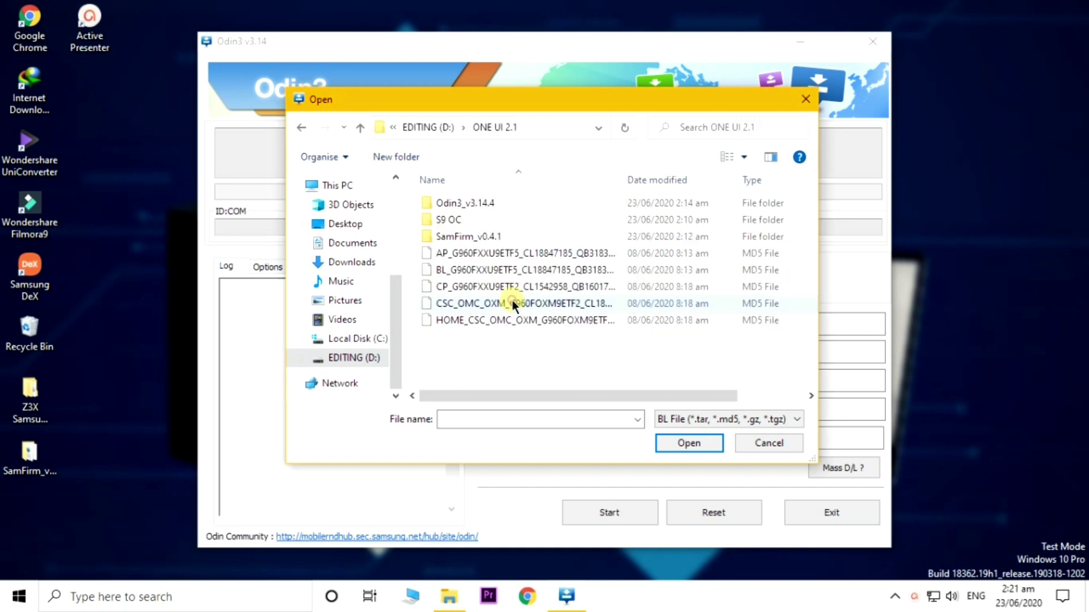
- Load BL_G960FXXU9ETF5_CL18847185_QB31836580_REV01_user_low_ship.tar.md5 as the BL file
click(687, 415)
click(687, 415)
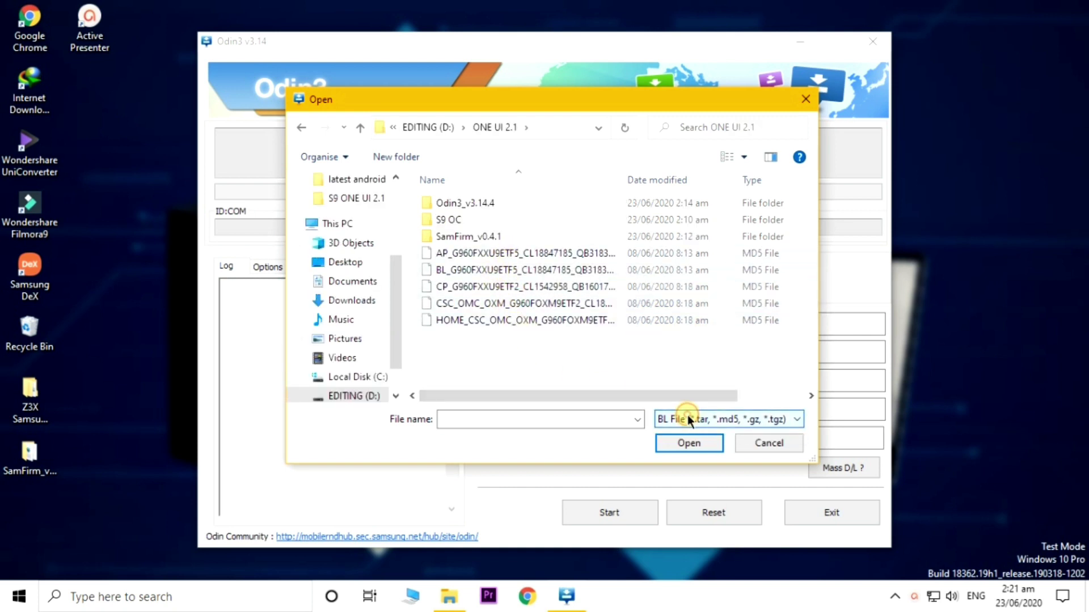
click(474, 270)
click(474, 270)
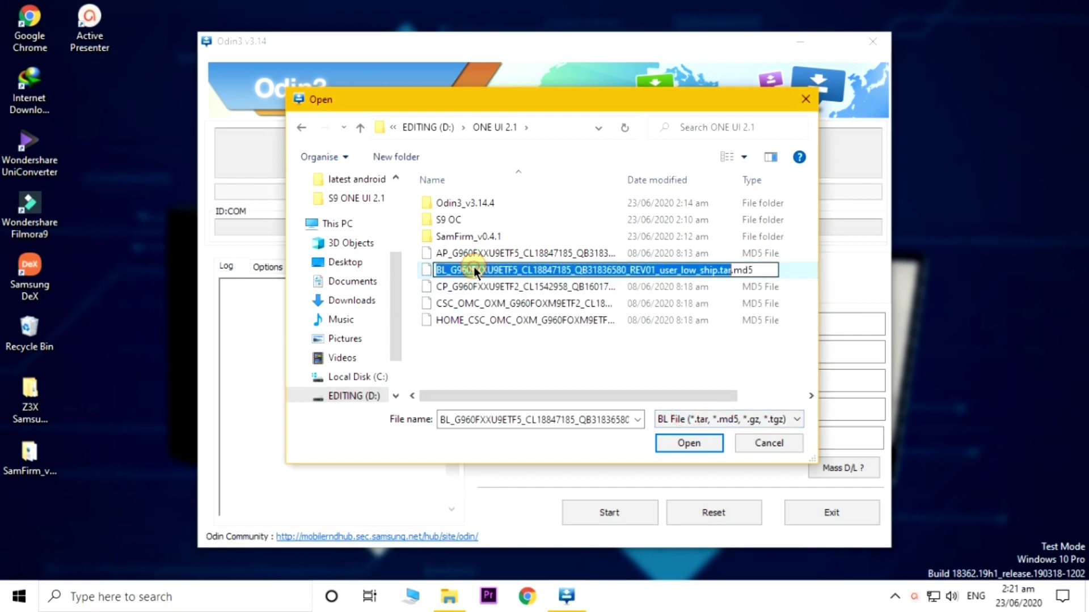
click(431, 263)
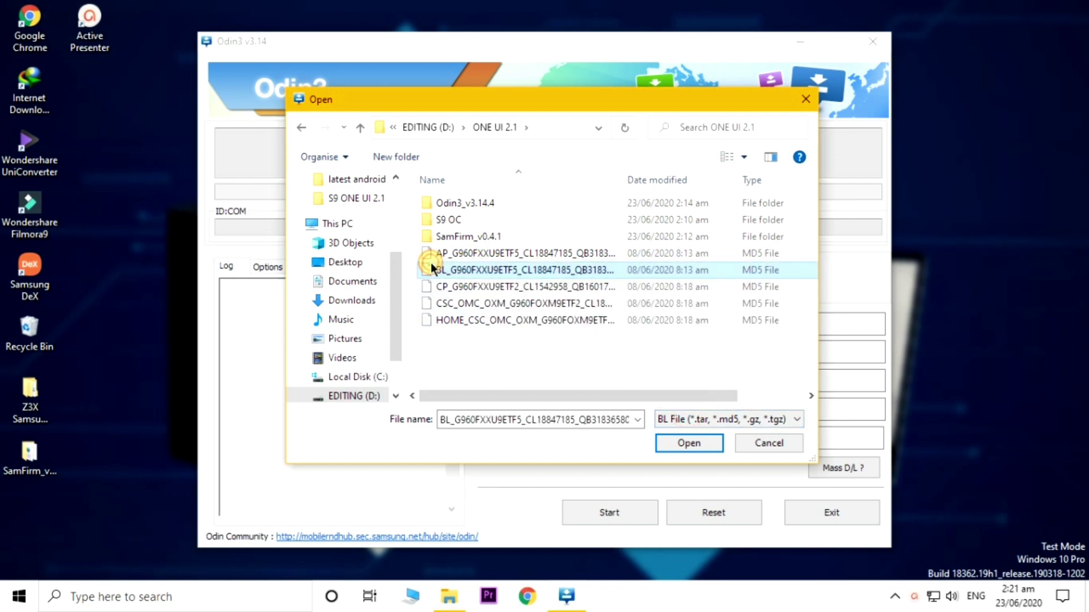
click(688, 442)
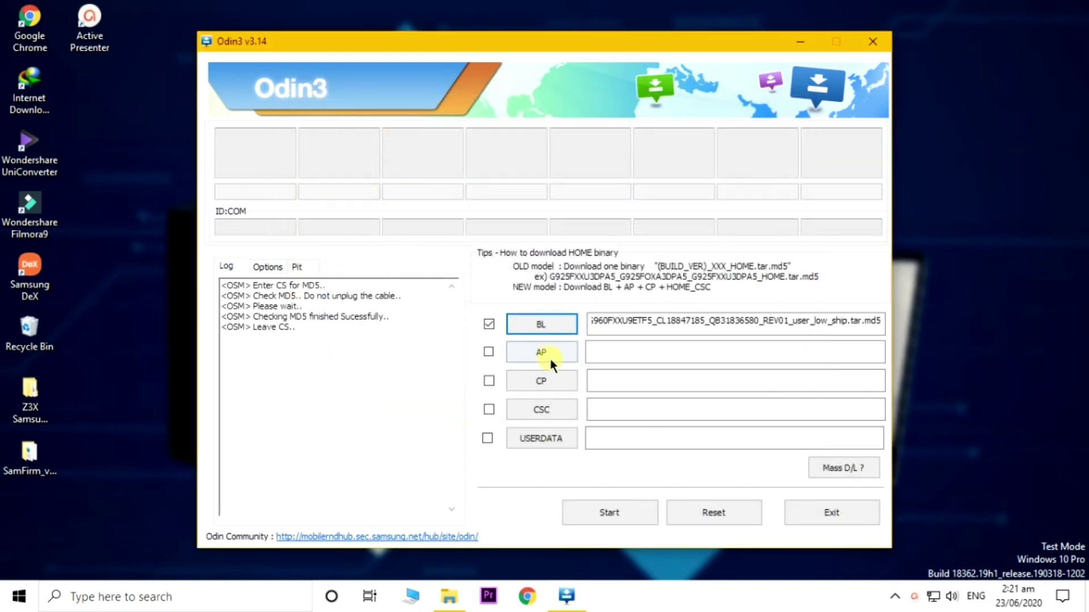
- Load CP_G960FXXU9ETF2_CL1542958_QB16017859_SIGNED.tar.md5 from the ONE UI 2.1 folder as the CP file
click(550, 380)
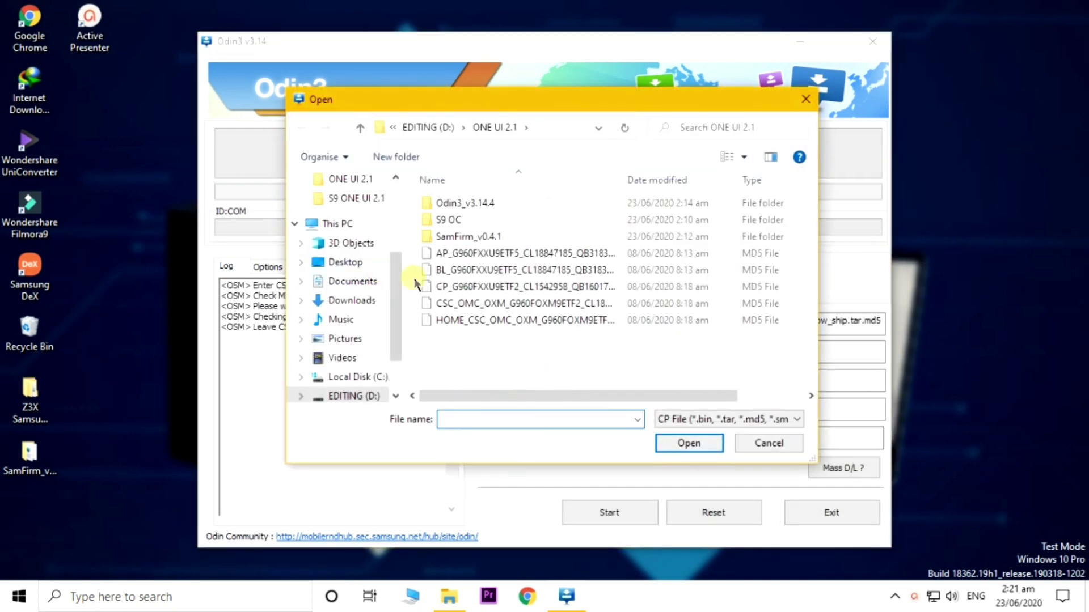
click(450, 287)
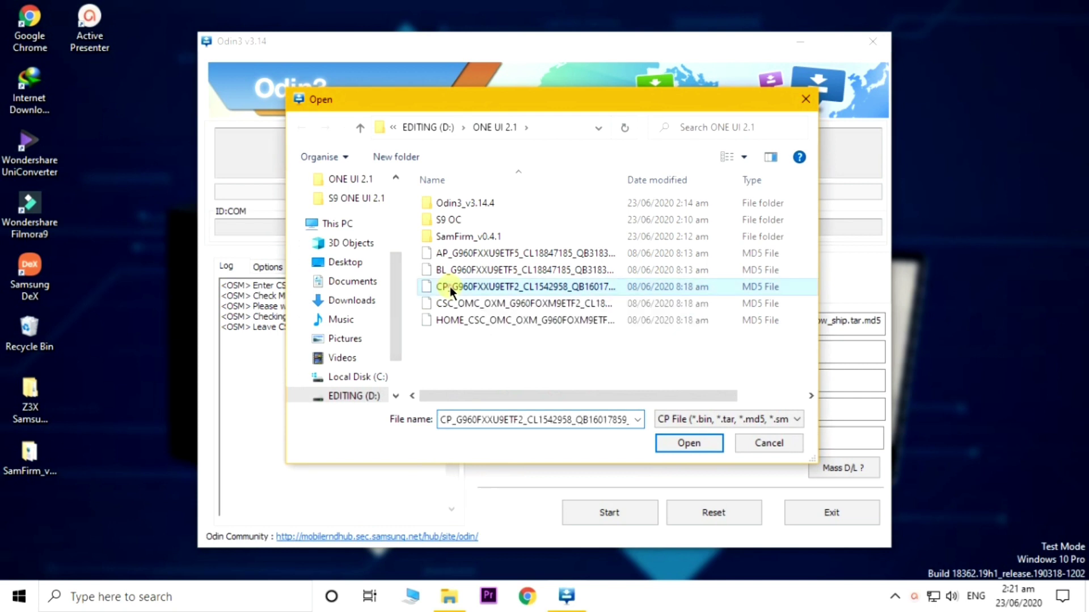
click(694, 446)
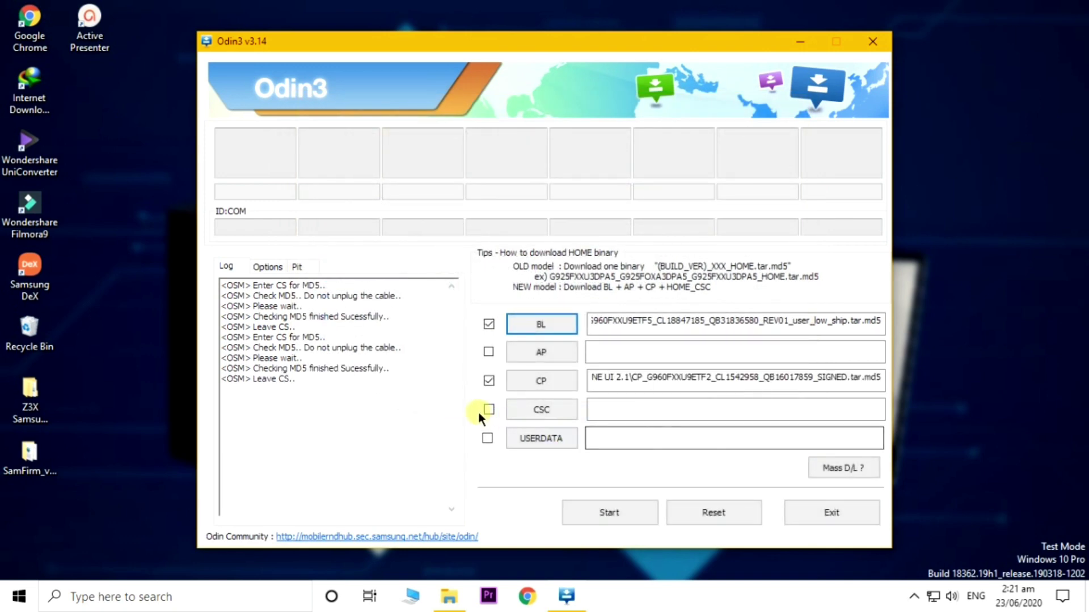
- Load the HOME_CSC_OMC_OXM_G960FOXM9ETF2 firmware file from the ONE UI 2.1 folder as the CSC file
click(514, 412)
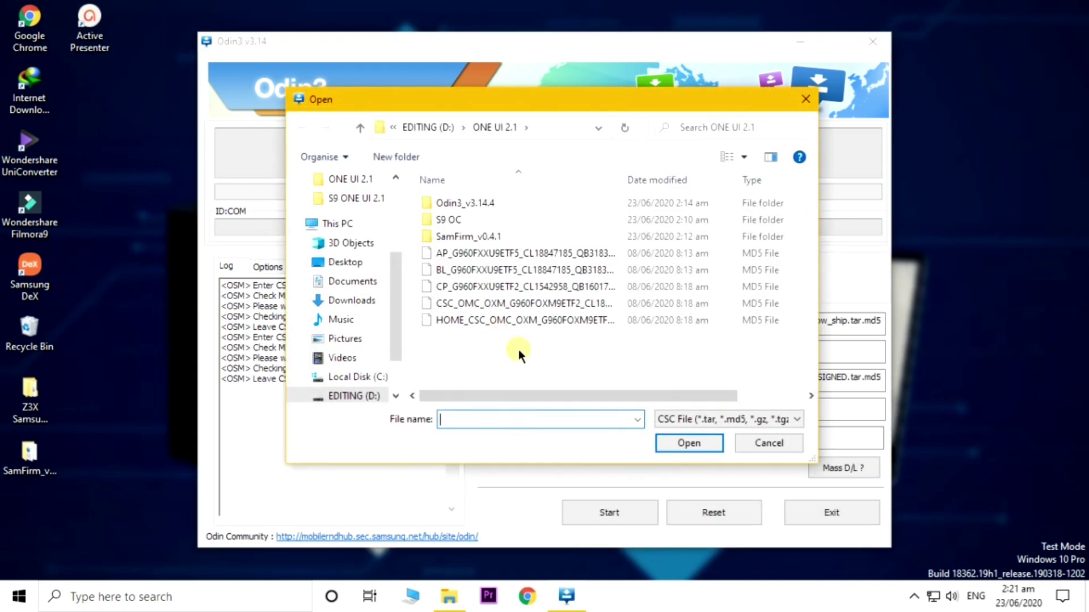
click(491, 321)
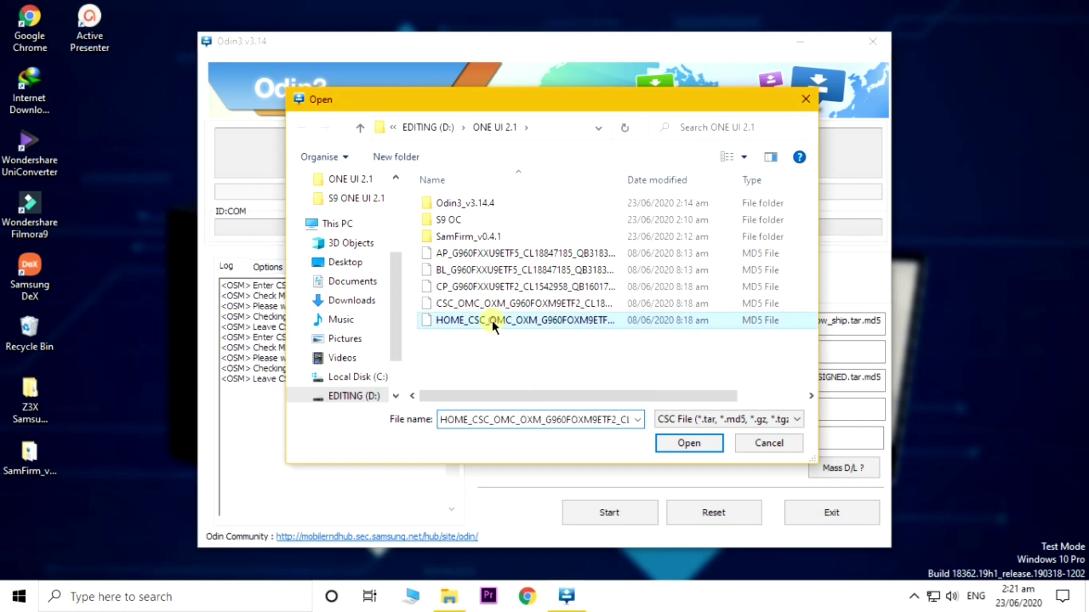
click(658, 441)
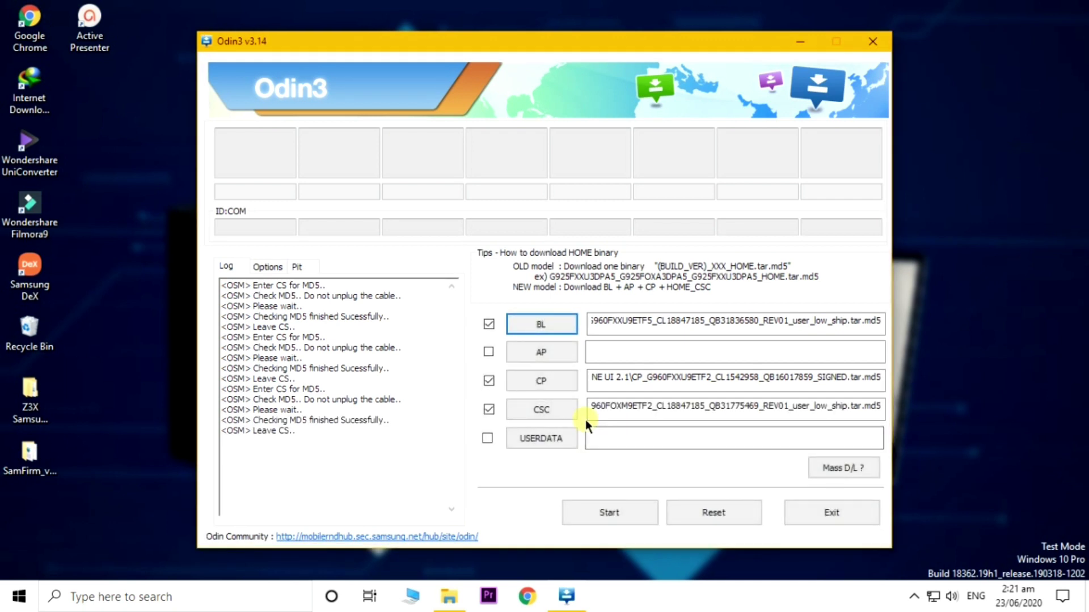
- Load the AP_G960FXXU9ETF5_CL18847185_QB31836580 firmware file from the ONE UI 2.1 folder as the AP file
click(538, 359)
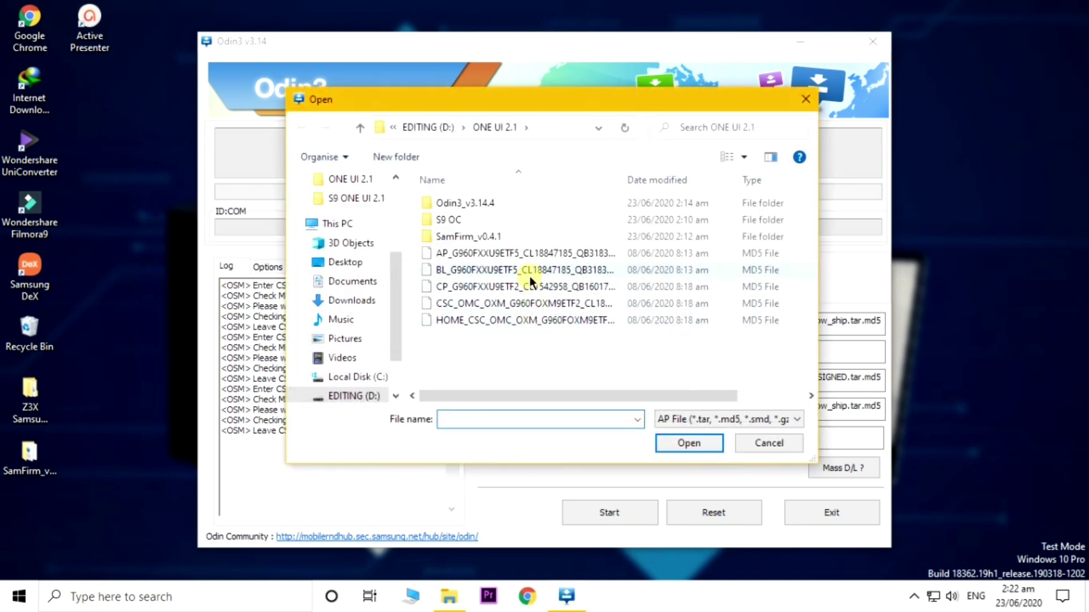
click(525, 253)
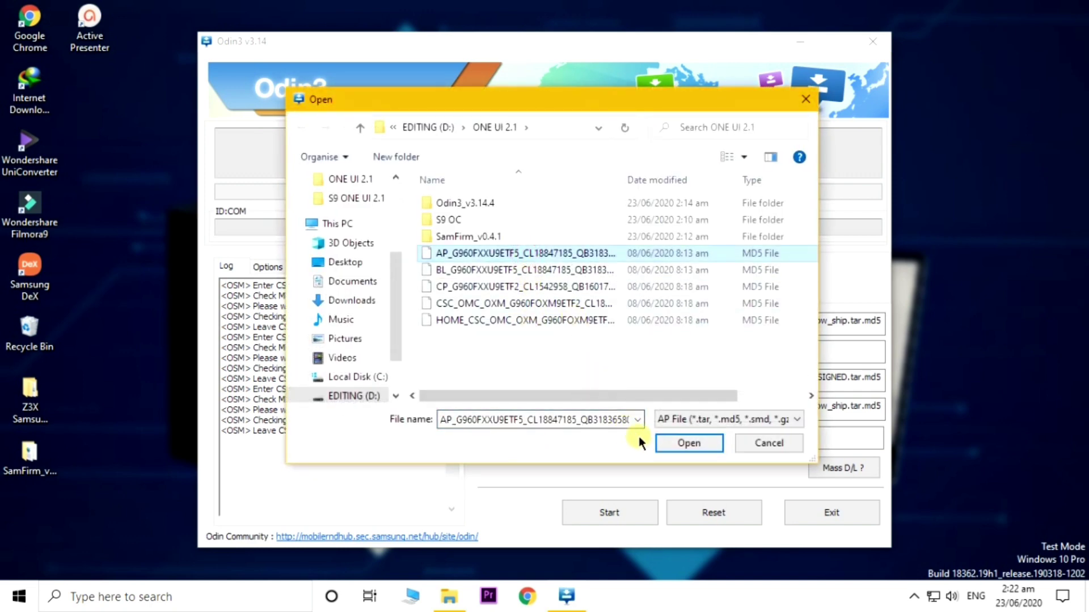
click(687, 441)
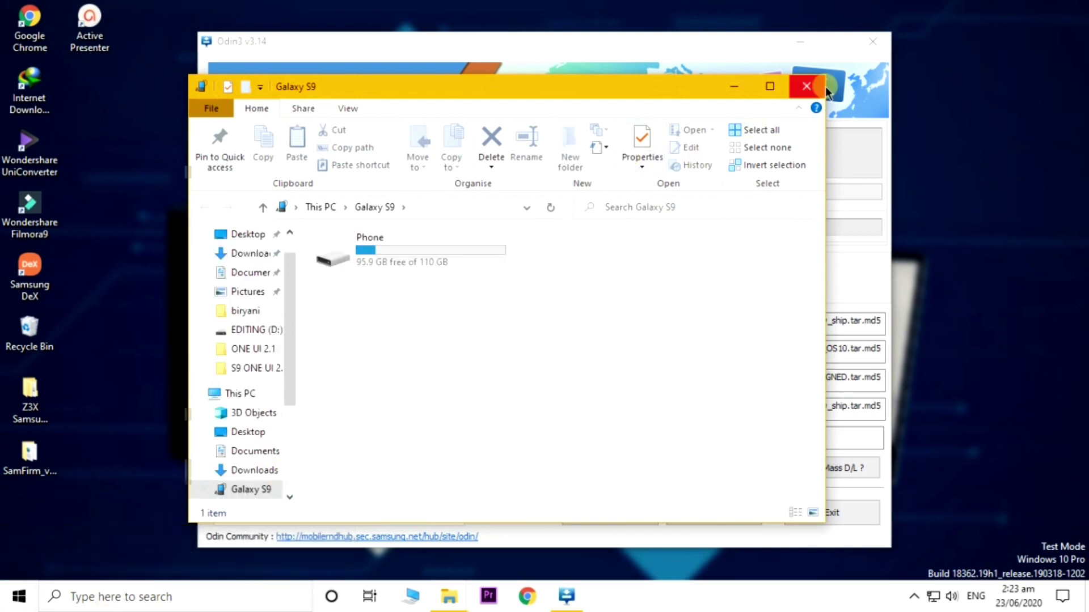
- Close the Galaxy S9 folder window, check the device entry in the log and start flashing the loaded firmware
click(805, 87)
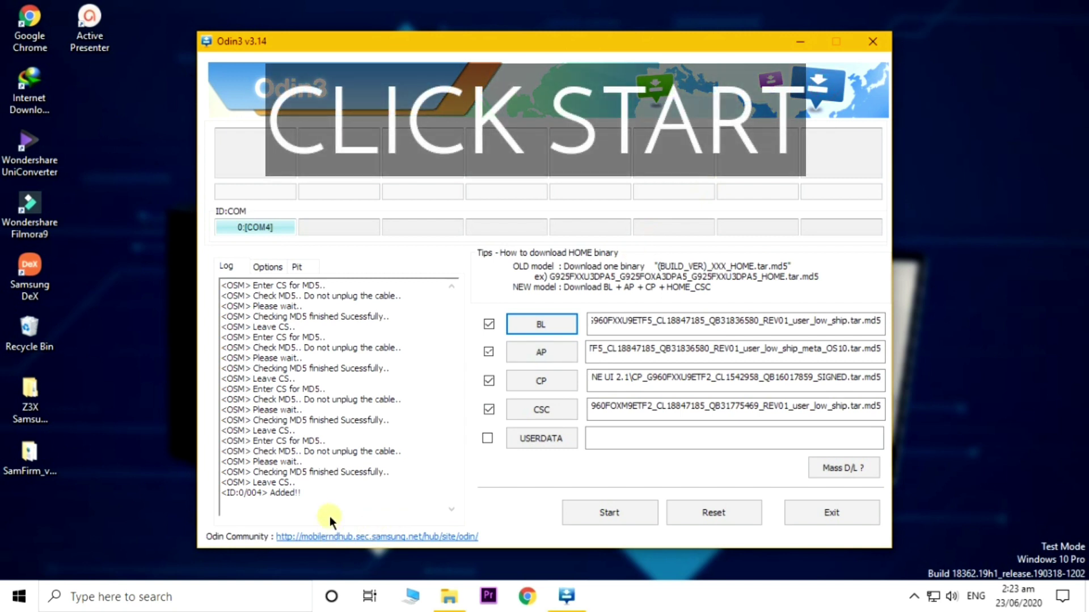
drag(298, 492, 222, 491)
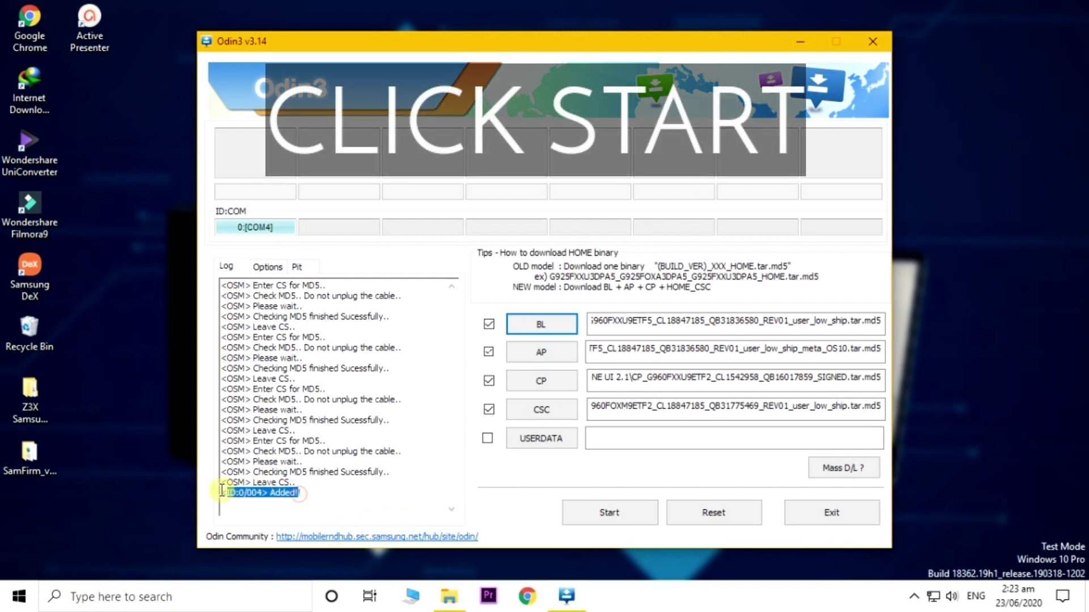
click(262, 492)
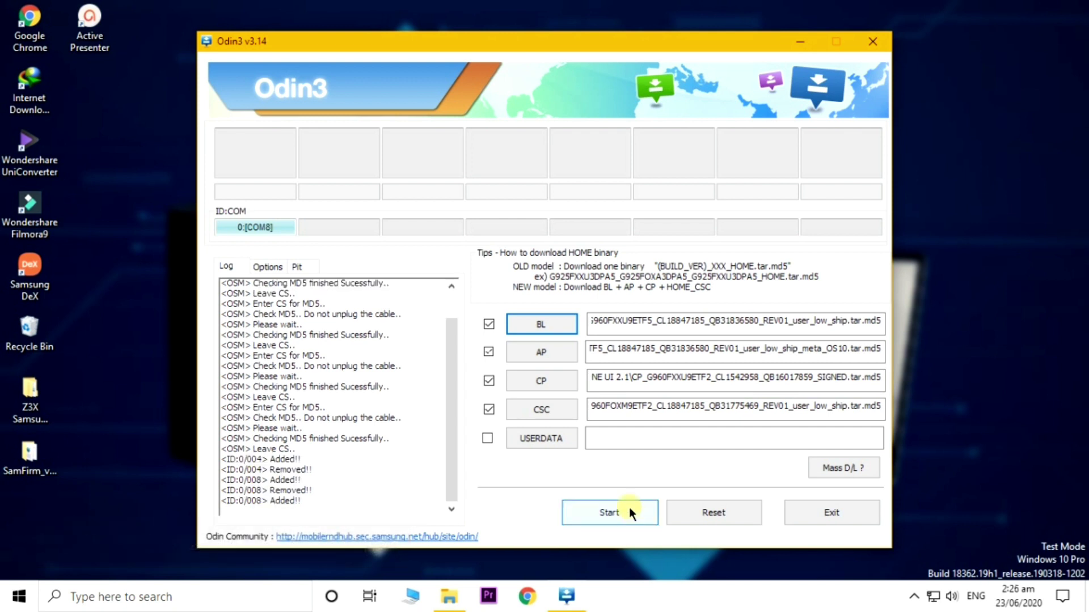
click(628, 512)
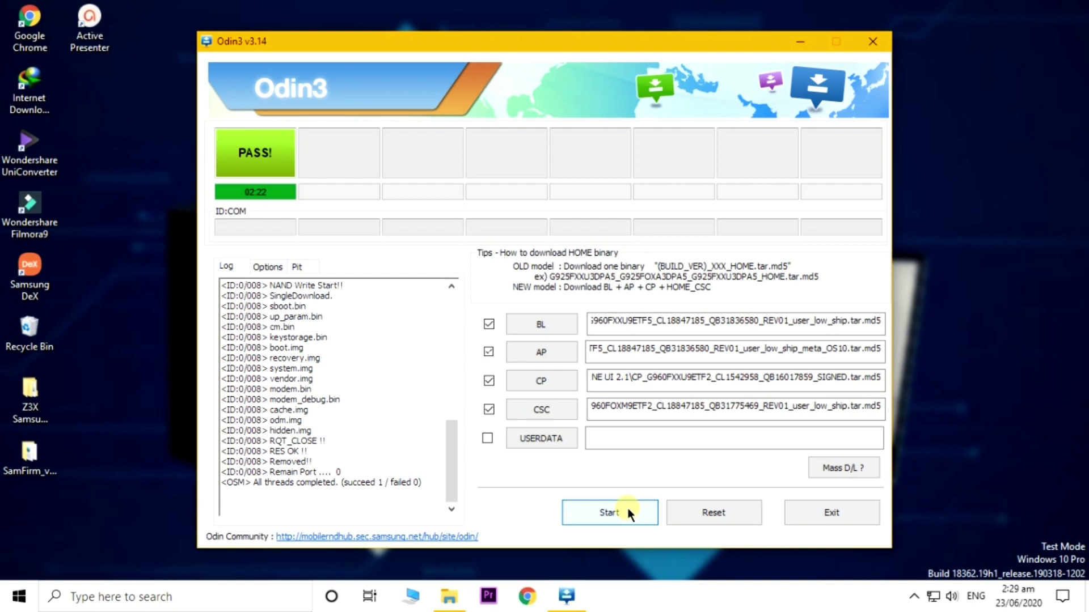
- Reset the loaded firmware files and flash twrp-3.3.1-0-starlte.img.tar from Downloads as the AP file
click(710, 514)
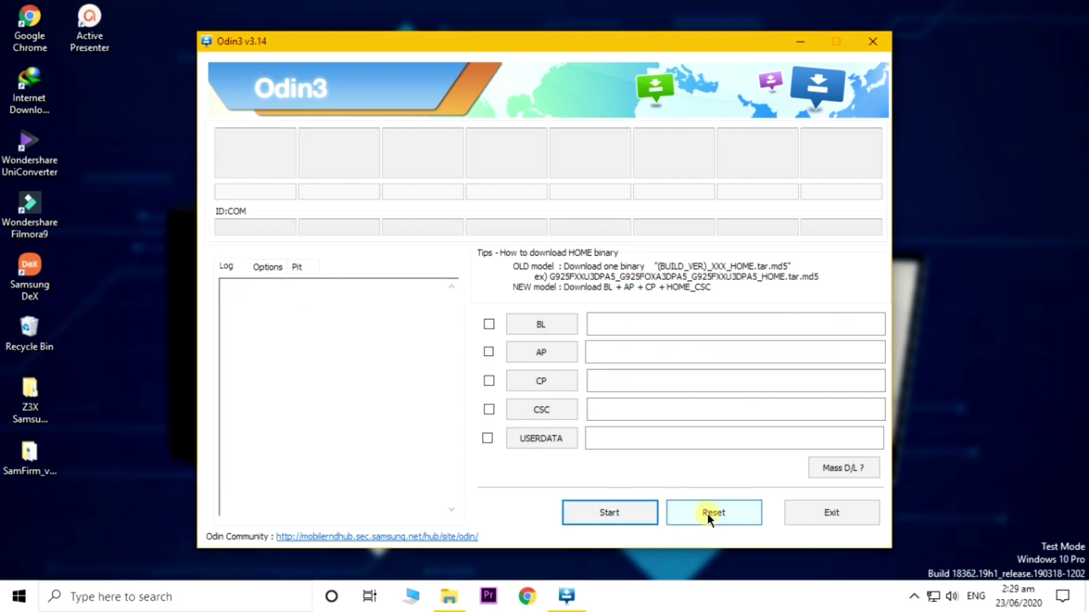
click(553, 353)
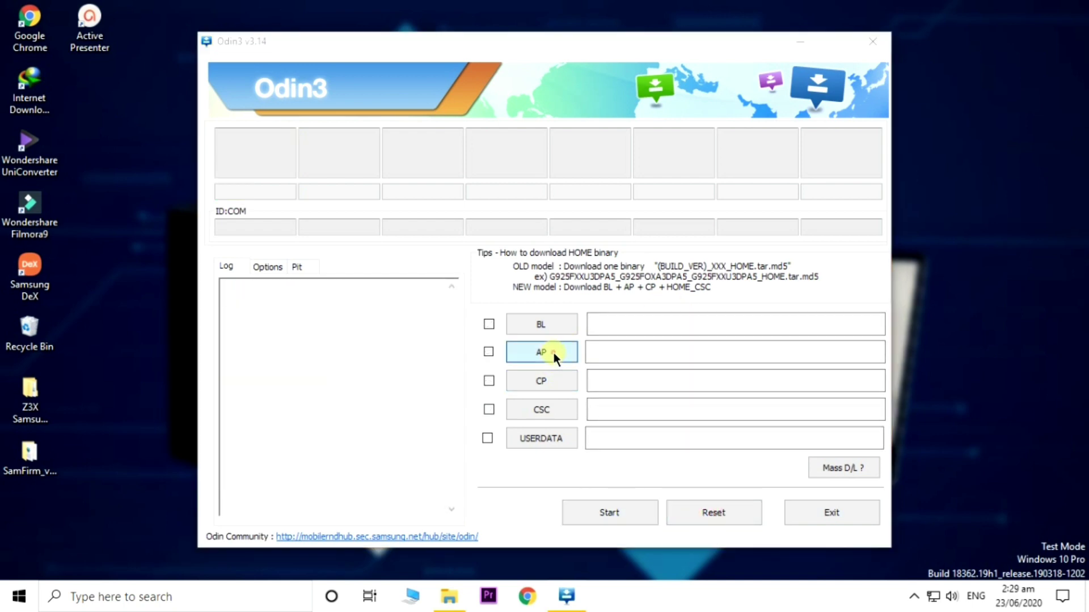
scroll(374, 243, up, 3)
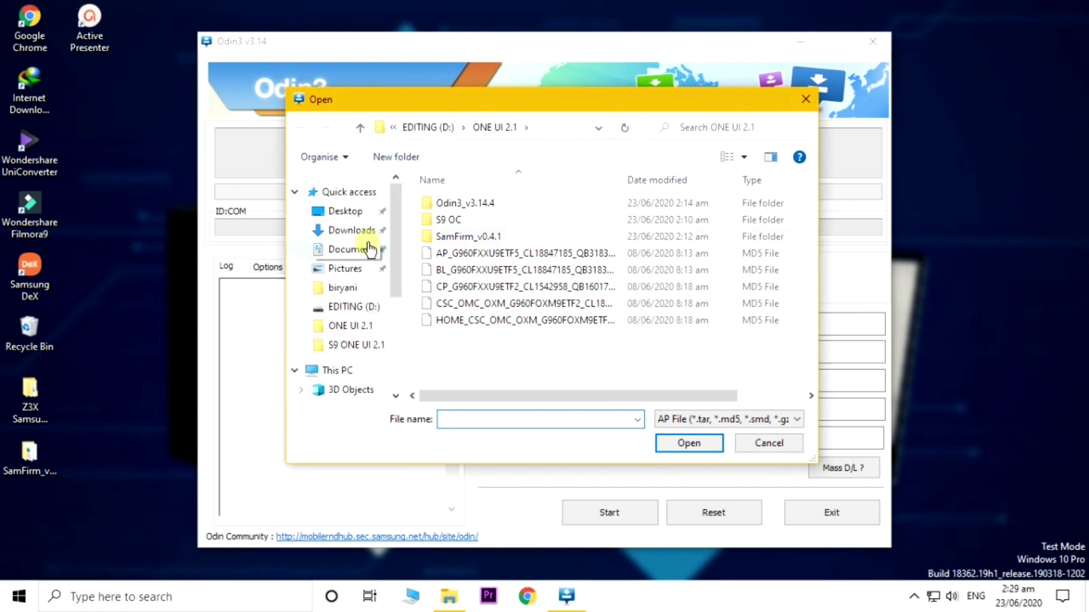
click(364, 233)
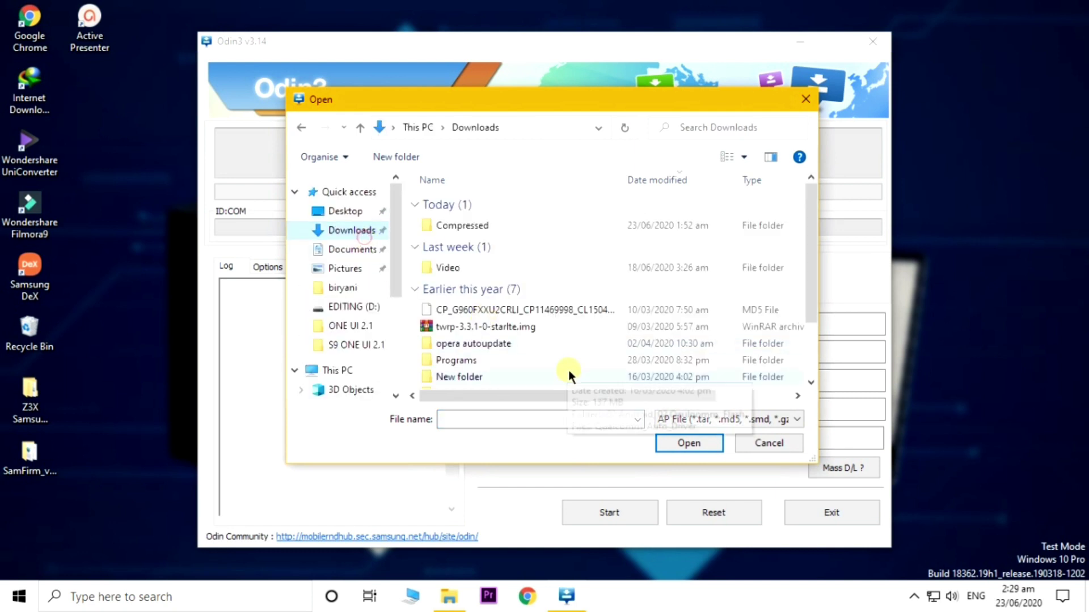
click(529, 326)
click(528, 325)
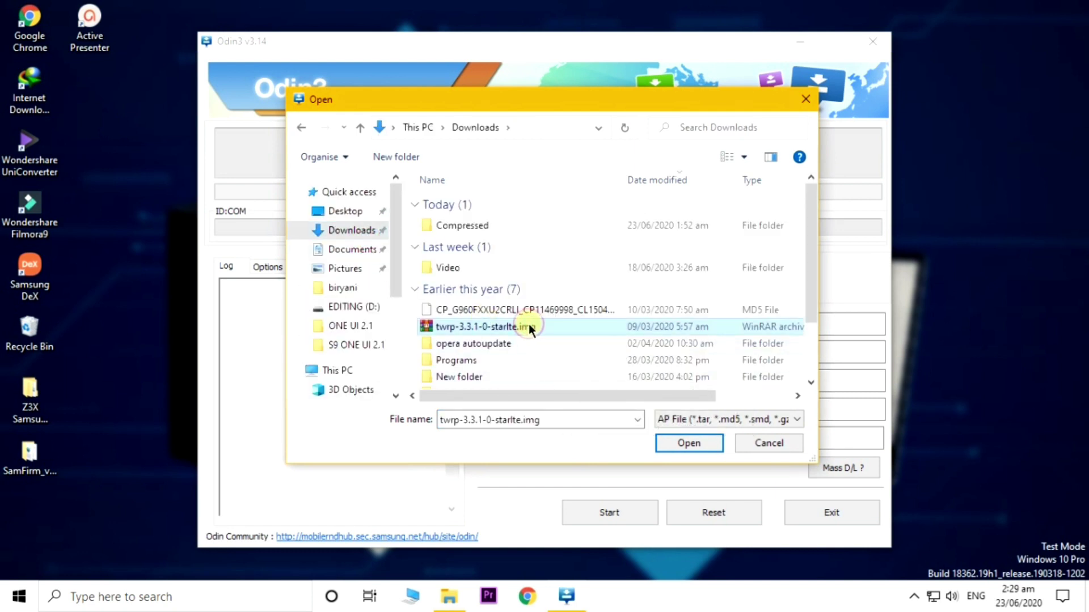
double_click(538, 326)
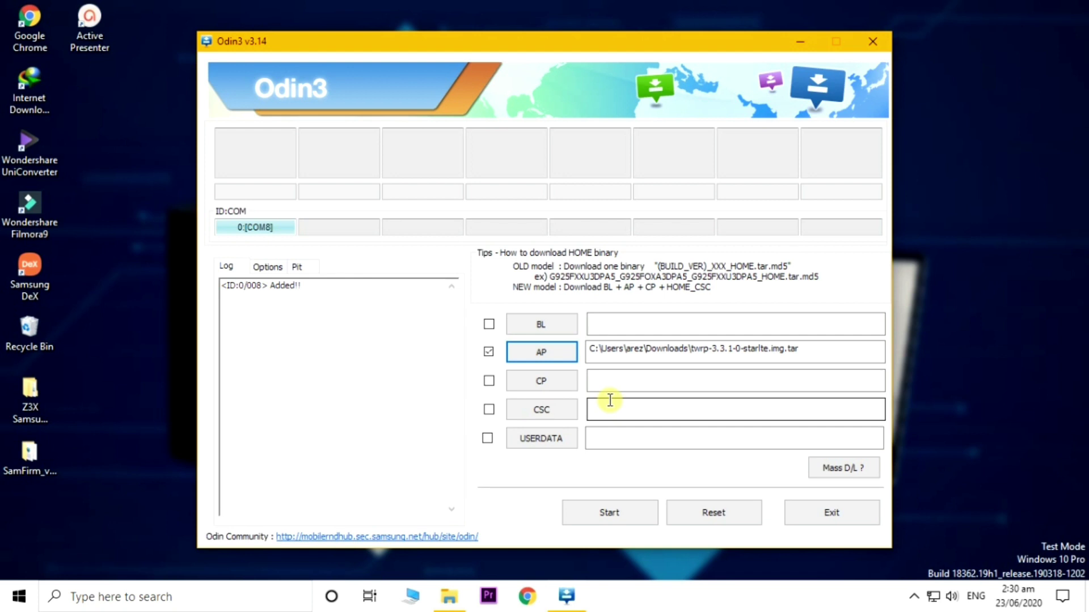
click(604, 511)
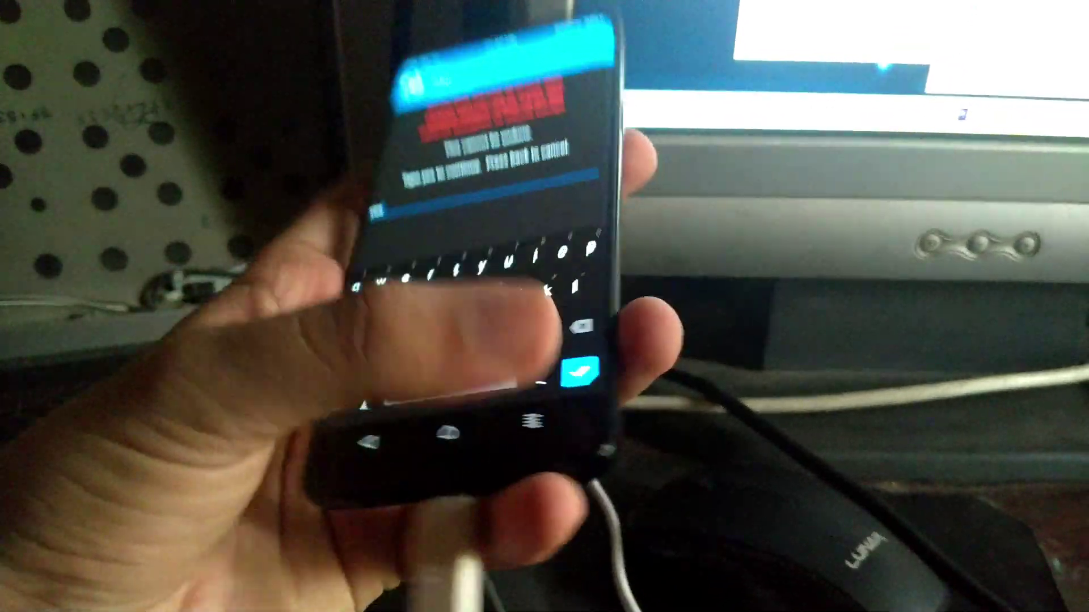
key(Return)
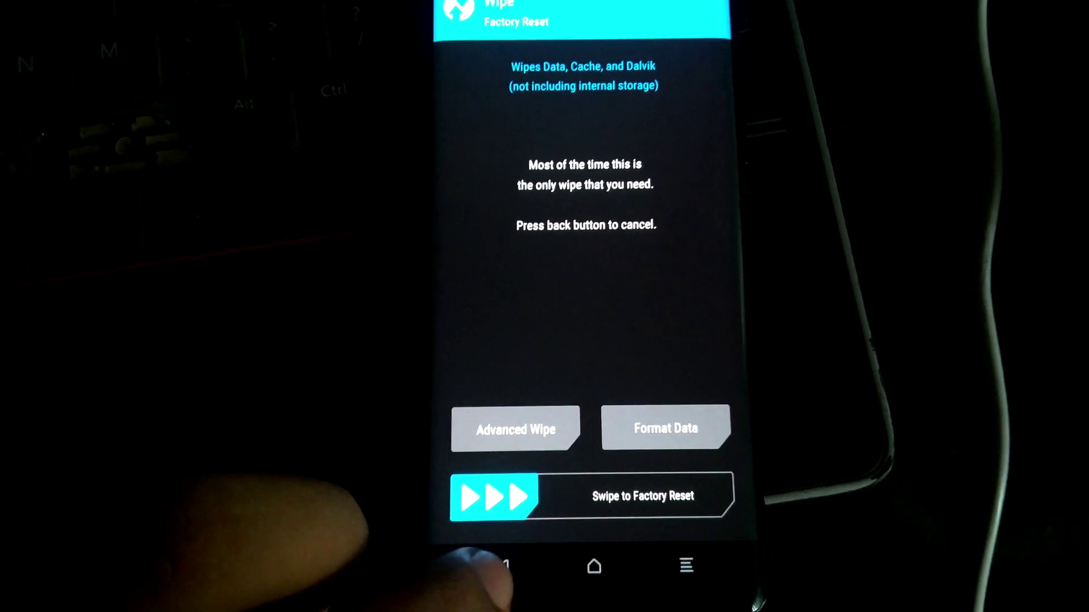
click(505, 564)
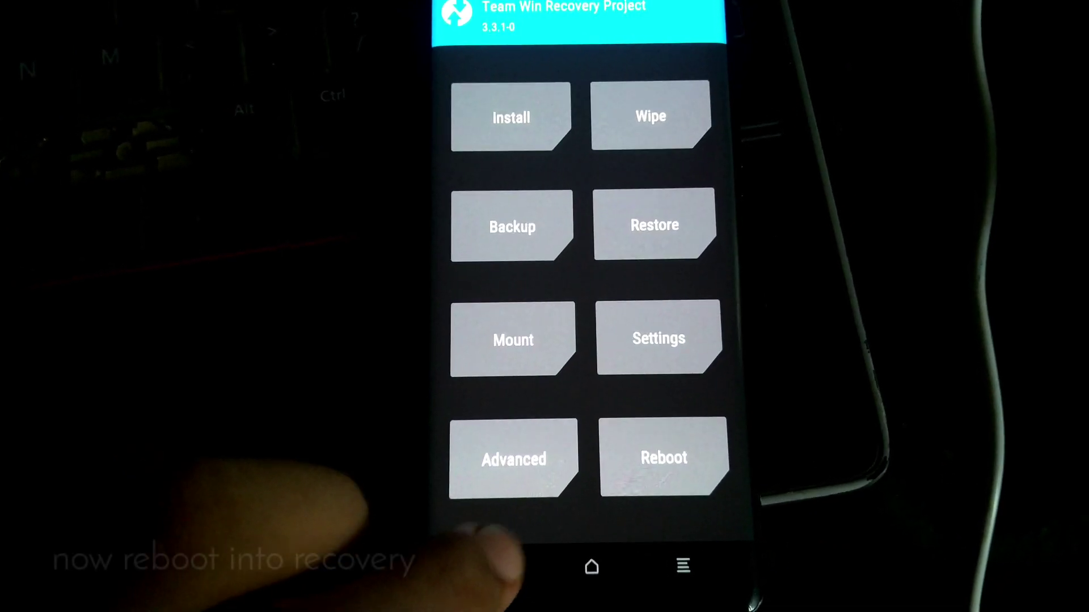
click(656, 452)
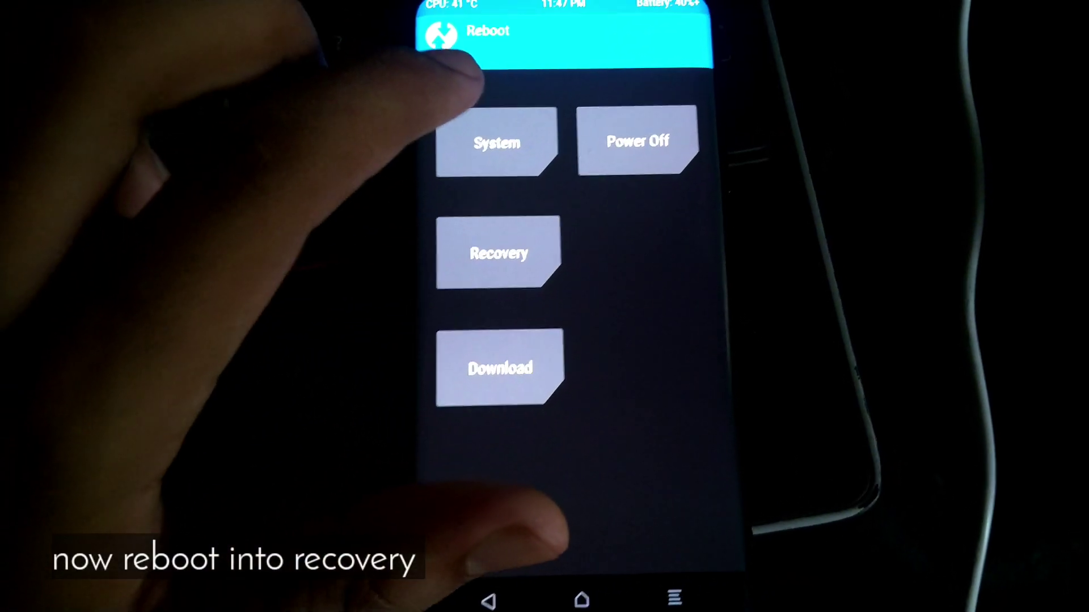
click(511, 229)
click(487, 397)
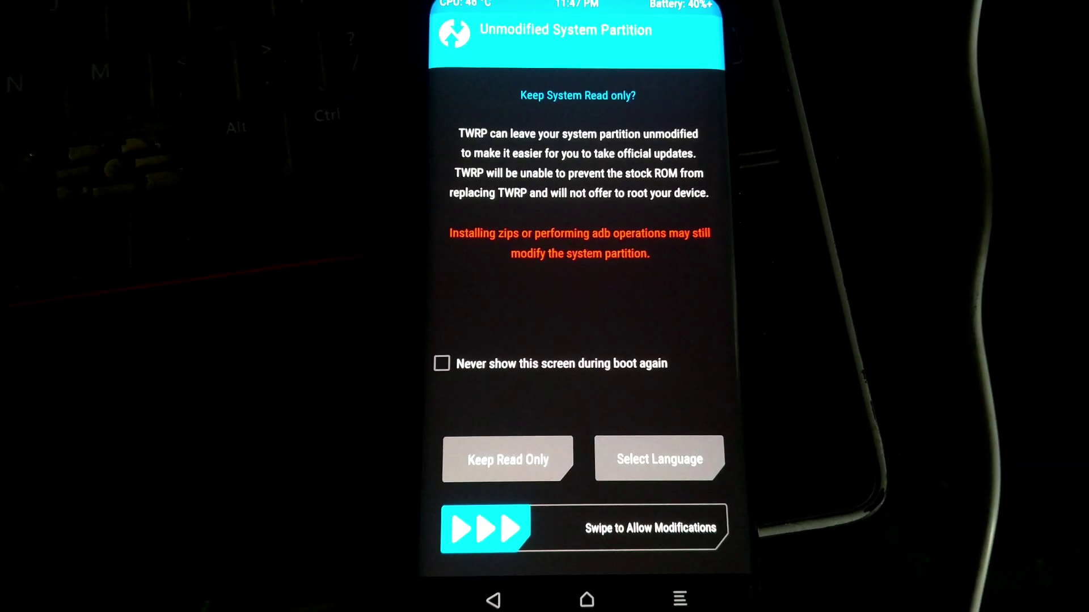
drag(510, 519, 697, 519)
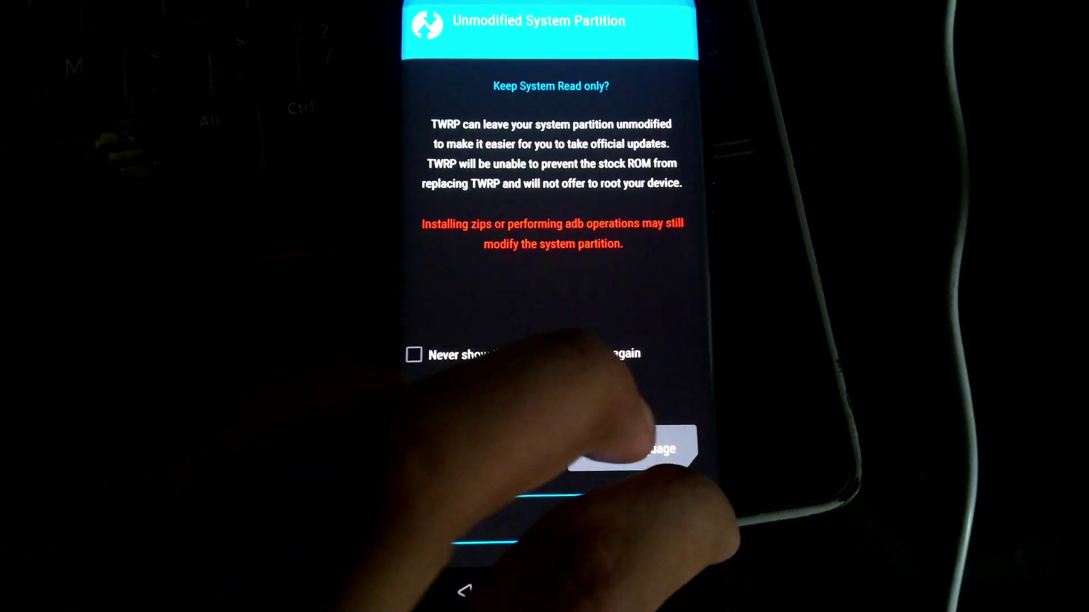